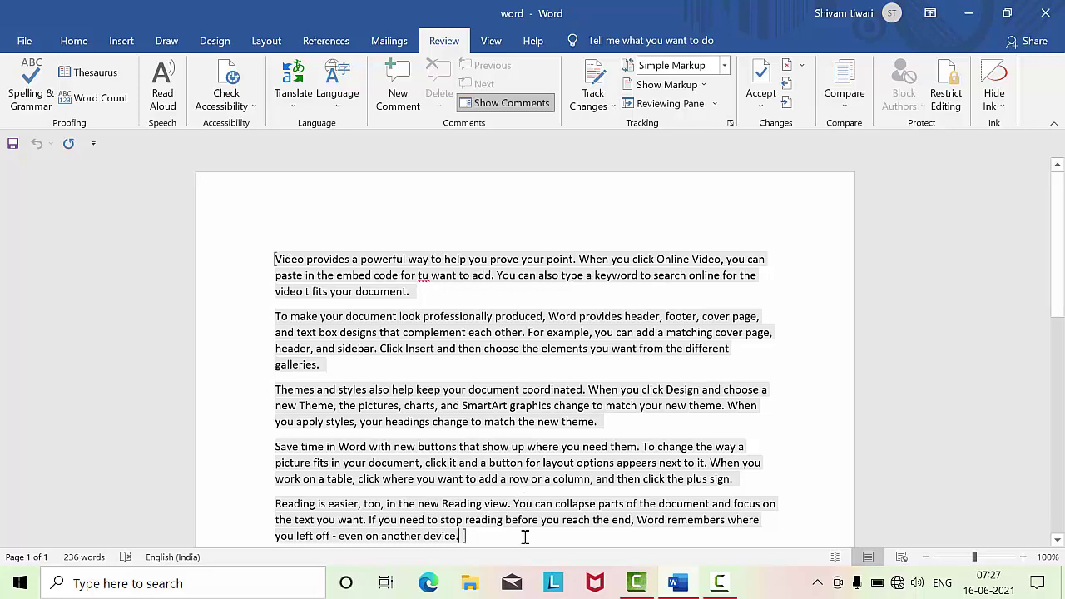
Select all the document's text with Ctrl+A
key(ctrl+a)
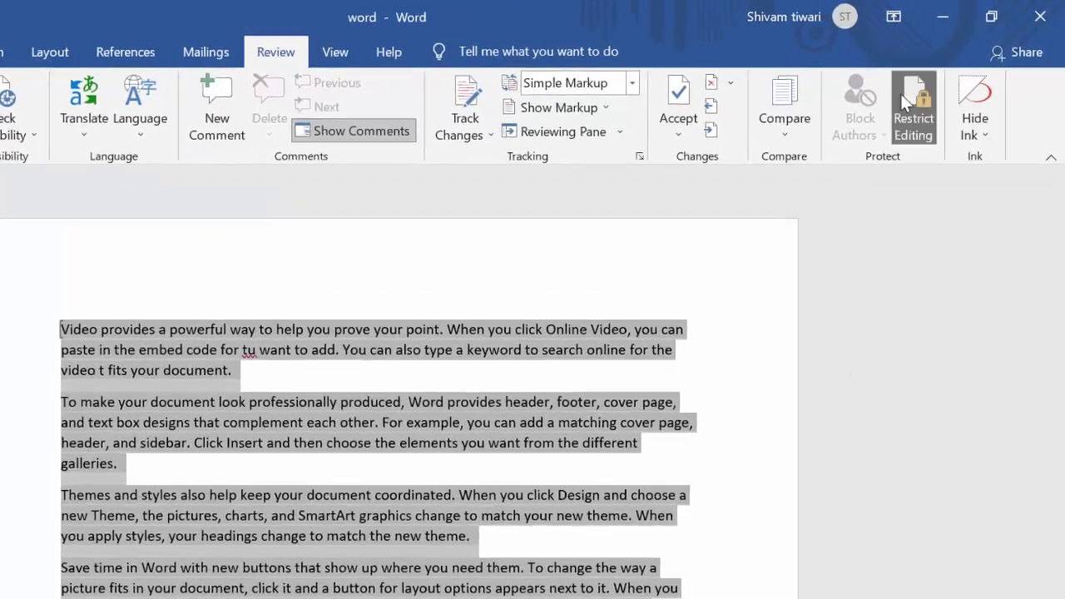
Restrict editing to No changes (Read only) with no Everyone exception, and start enforcing protection
click(907, 99)
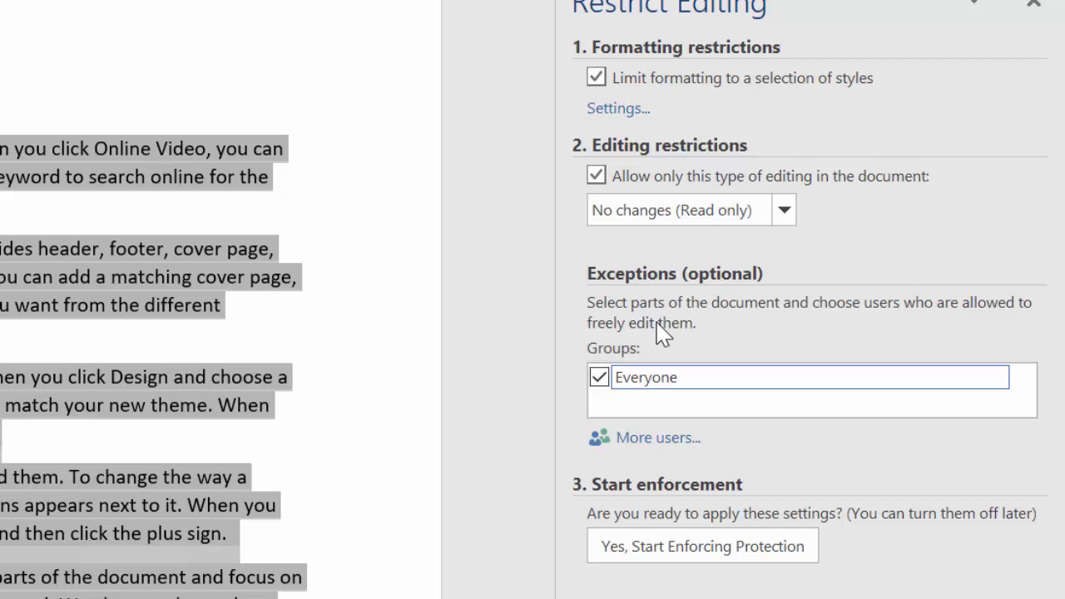
mouse_move(646, 377)
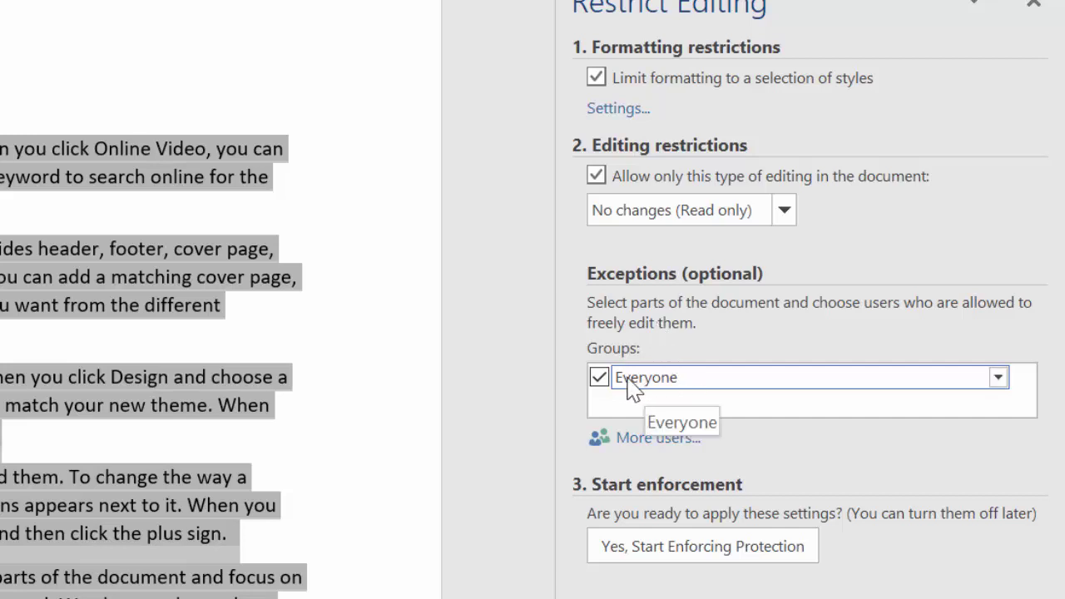
click(599, 379)
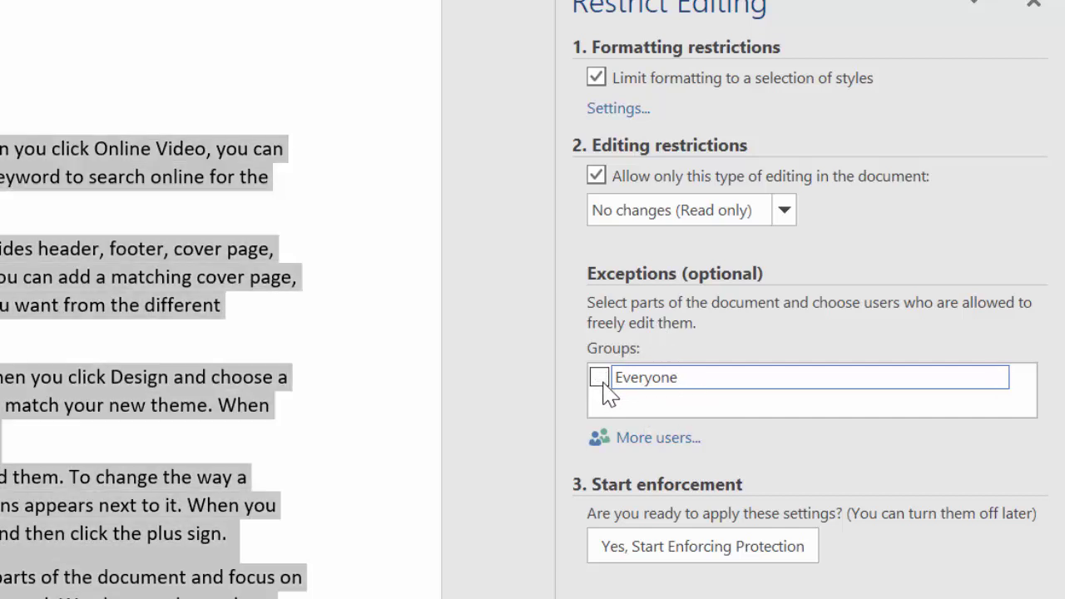
click(654, 549)
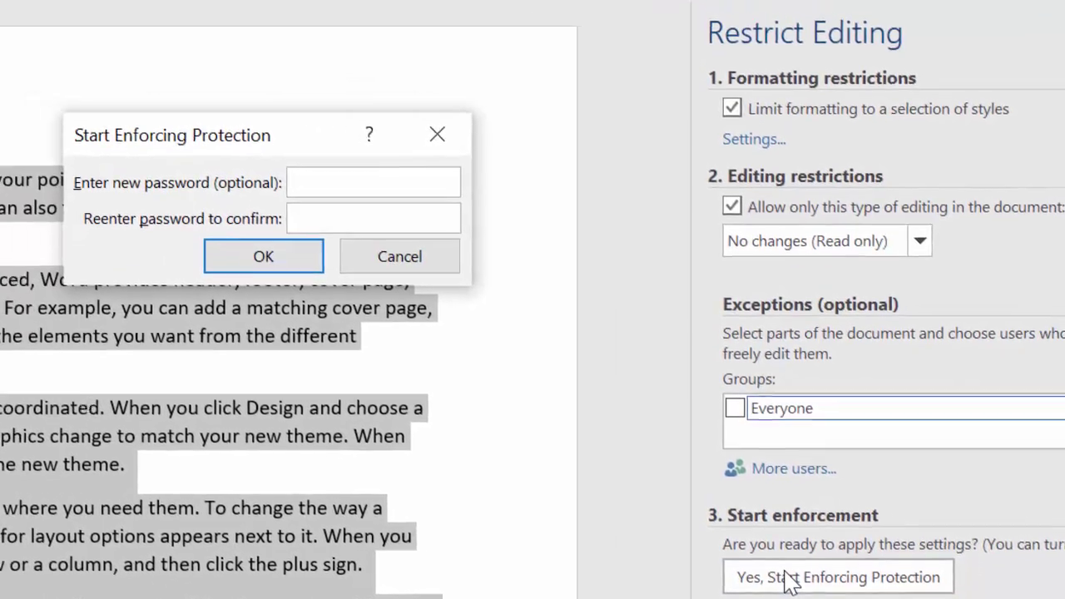
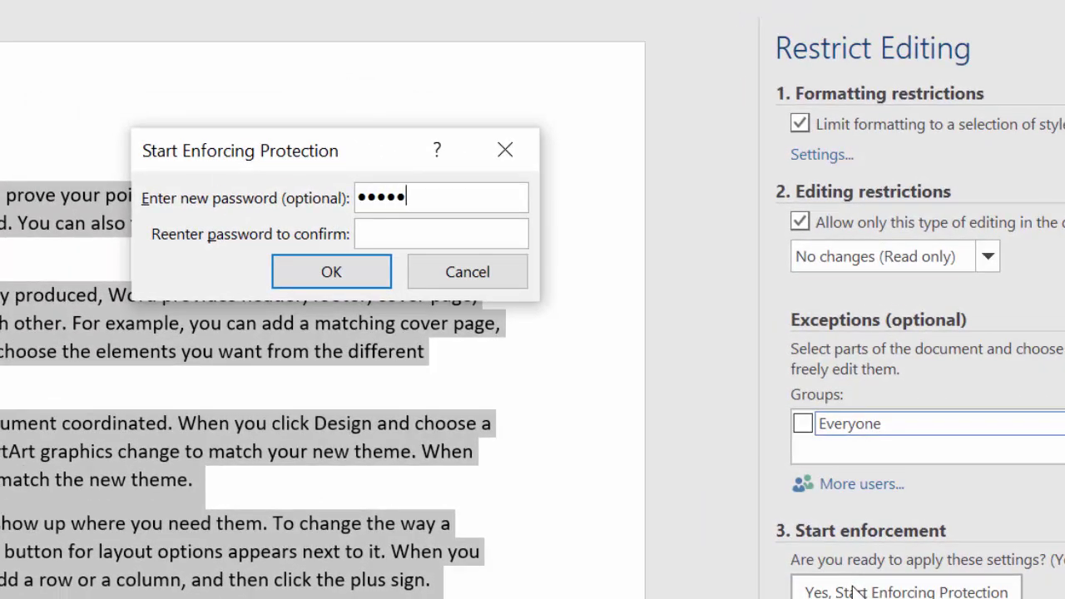
Enter and confirm the protection password to enforce read-only protection
click(416, 236)
click(345, 272)
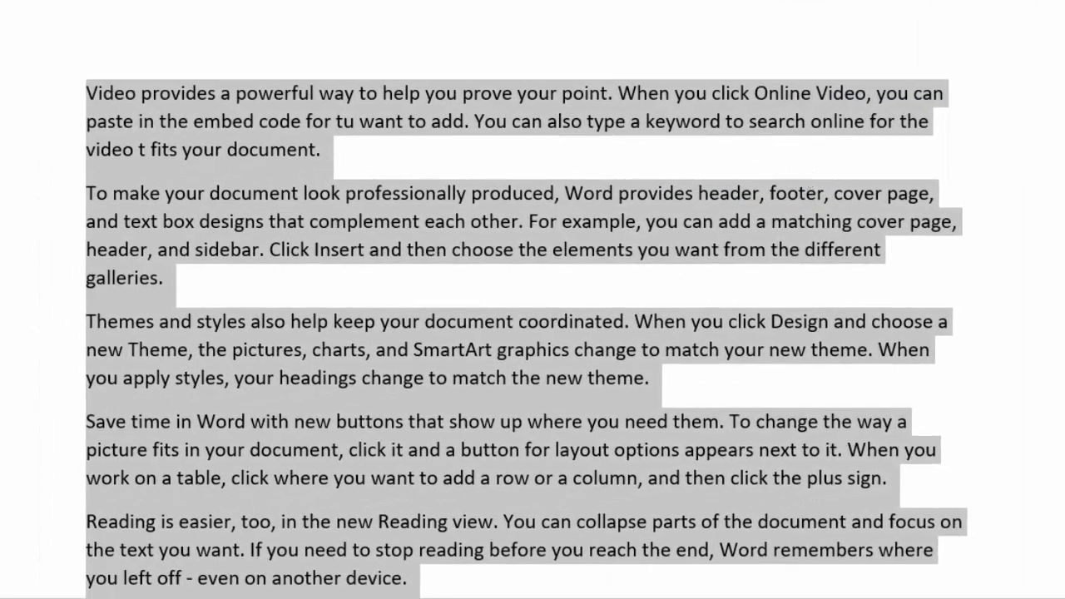
Save the protected document and reopen 'word' from the desktop
key(alt+f)
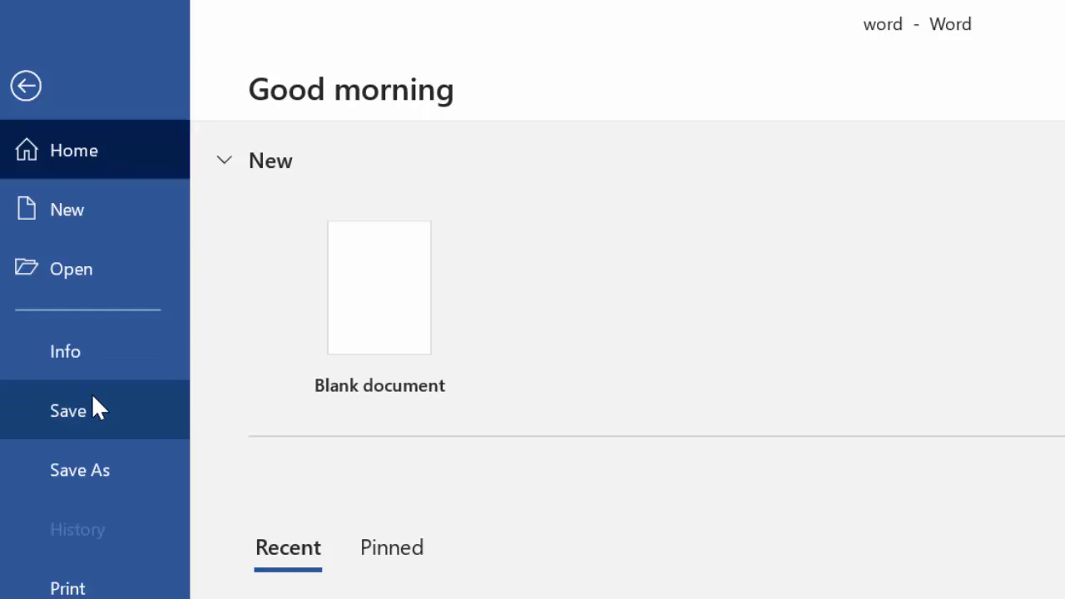
click(92, 396)
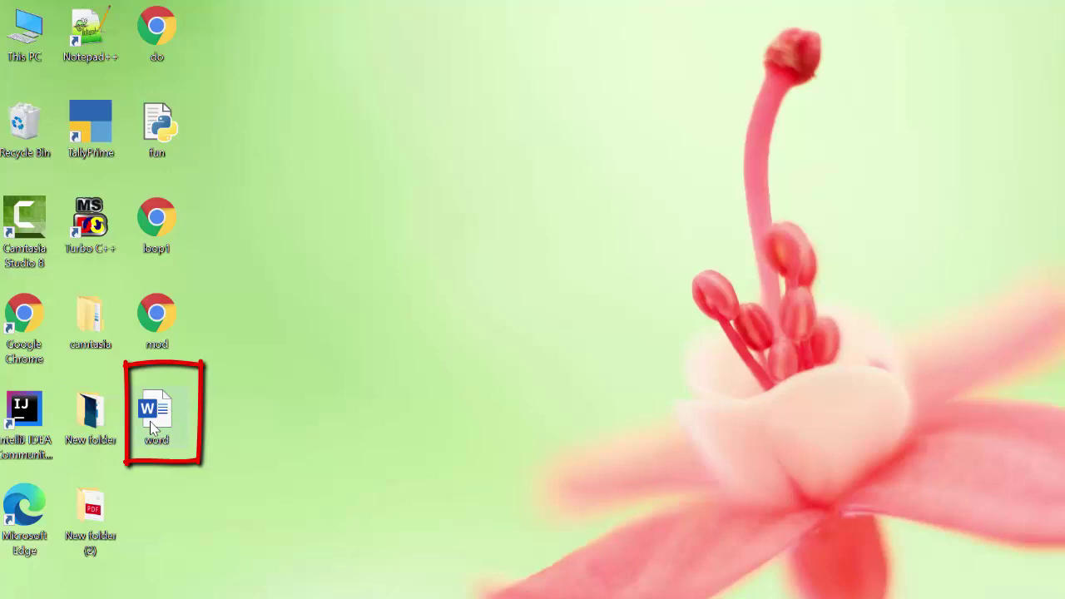
double_click(153, 420)
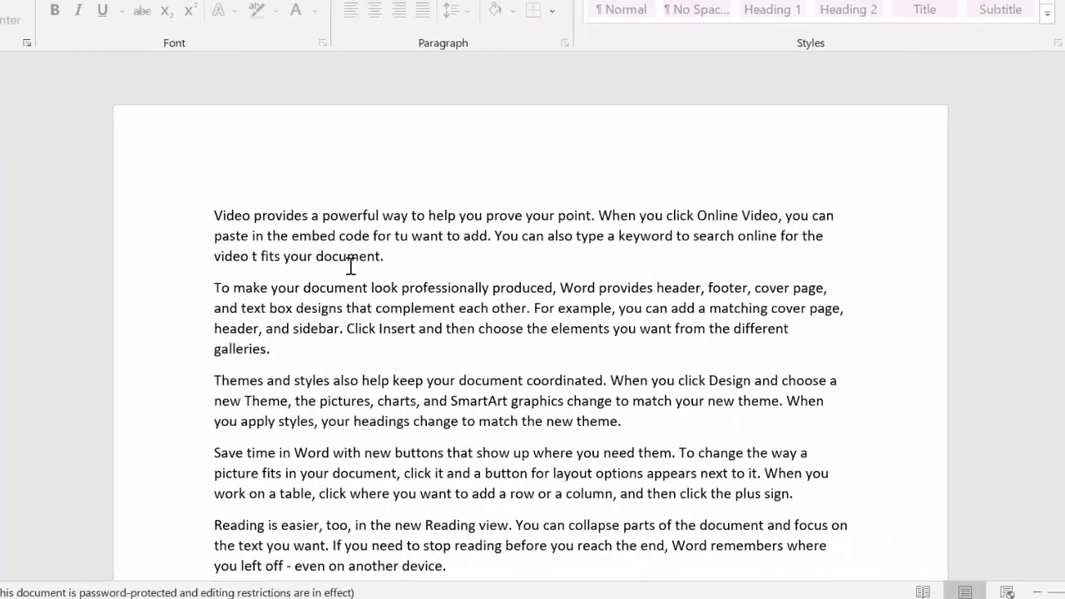
Try backspacing, typing 'a' and deleting in several paragraphs, confirming every edit is blocked
click(393, 242)
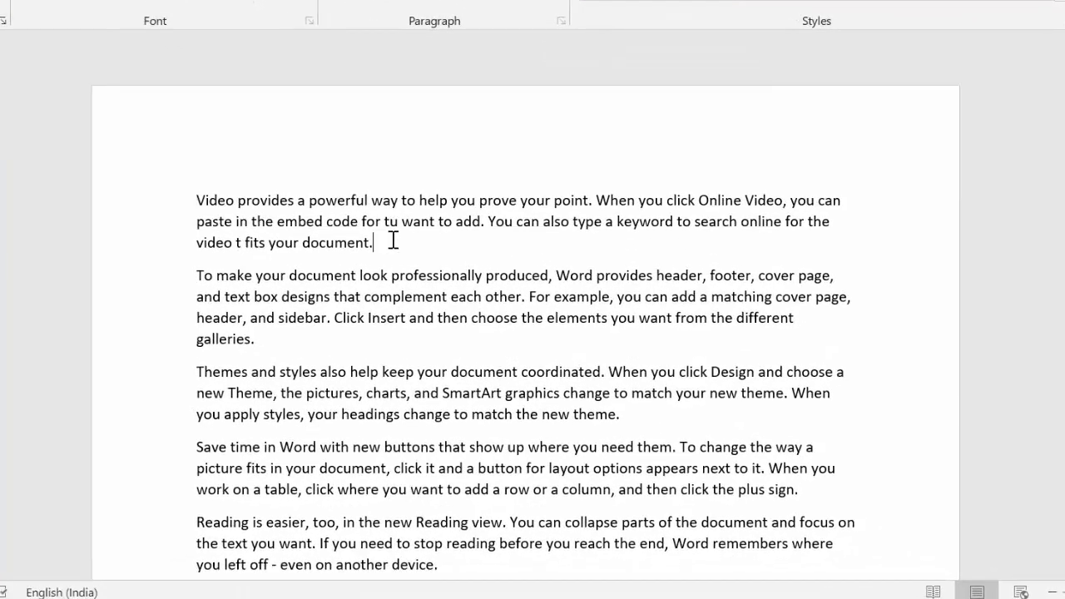
key(BackSpace)
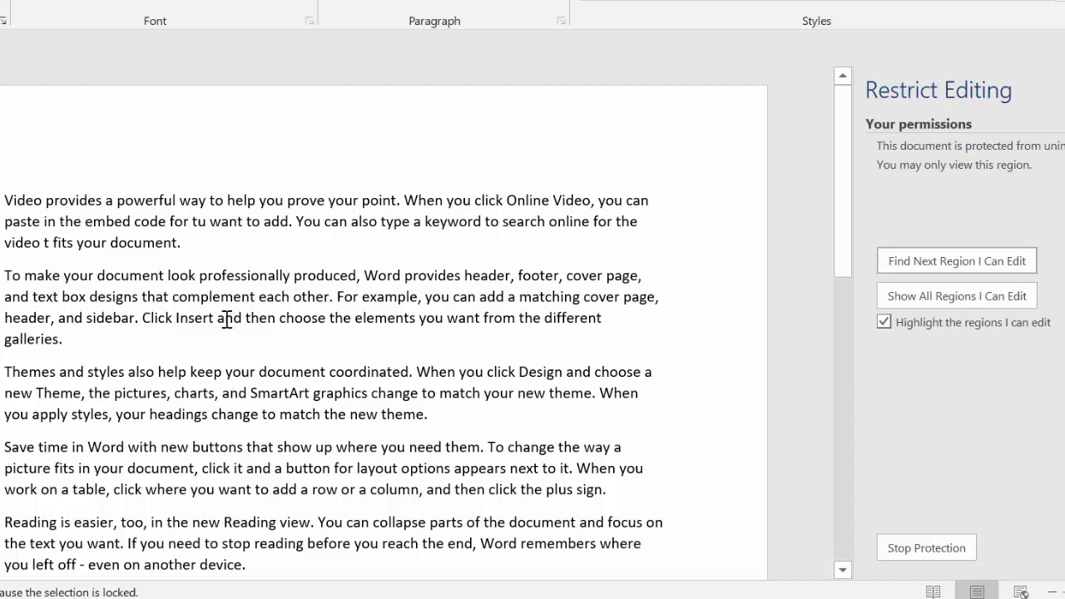
text(a)
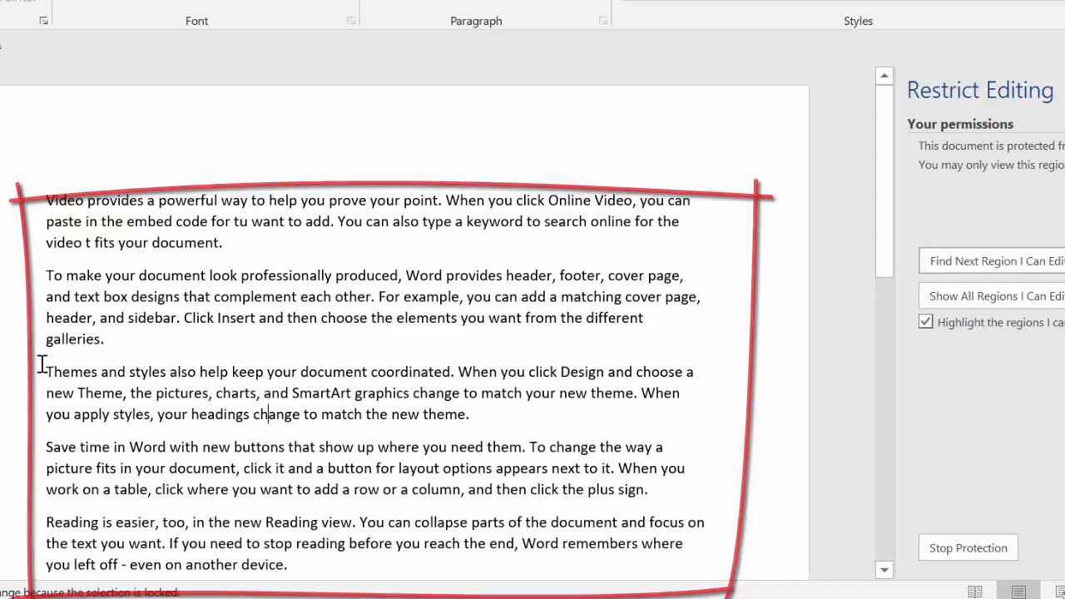
click(33, 372)
triple_click(136, 413)
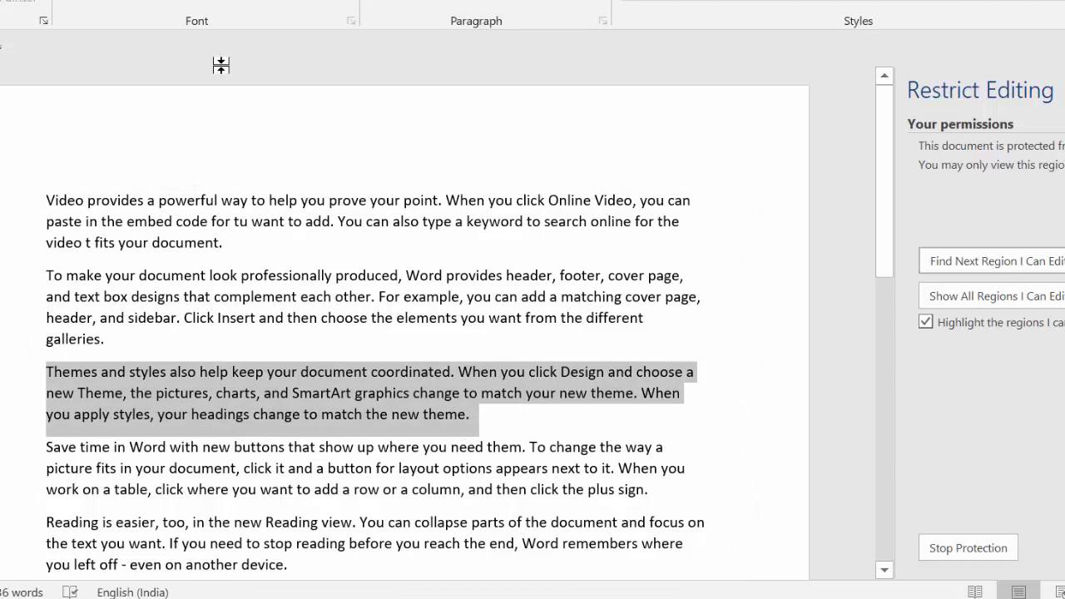
click(304, 405)
key(Delete)
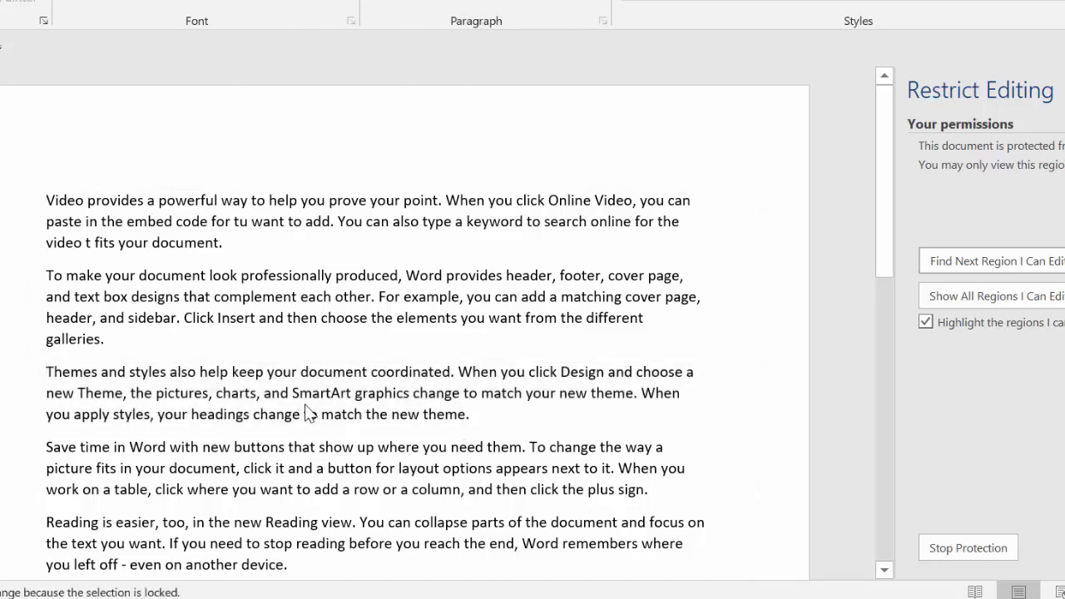
click(367, 489)
key(Delete)
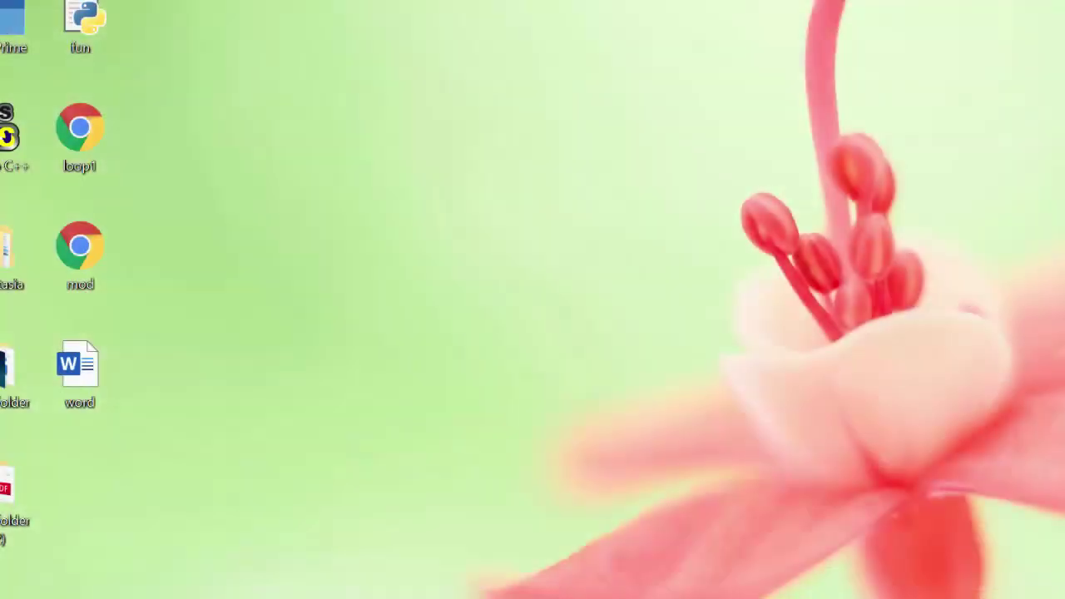
Reopen the 'word' document from the desktop and select text near its end
double_click(162, 416)
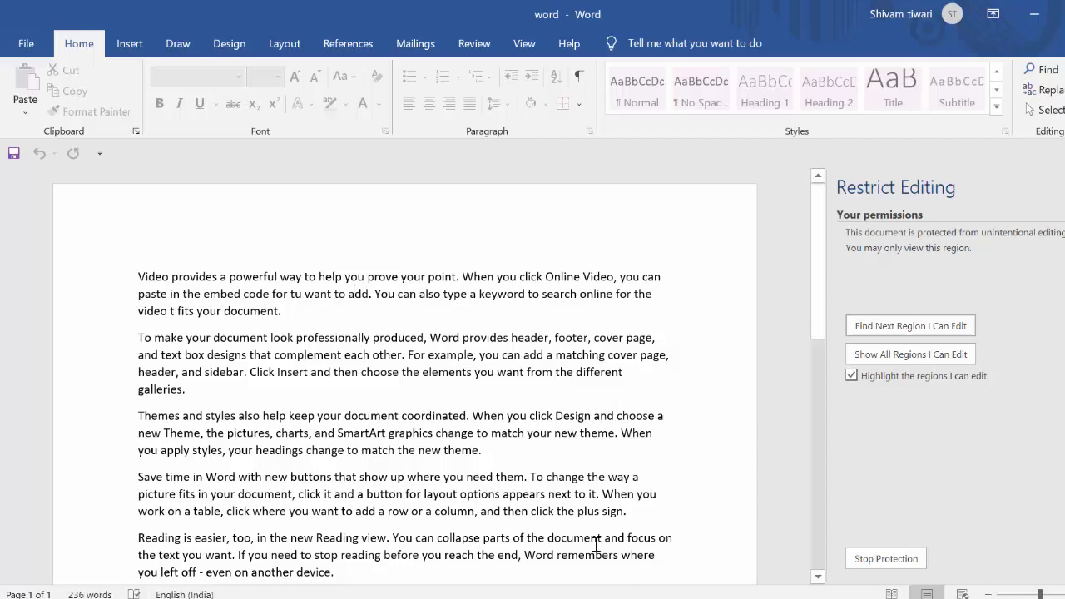
drag(596, 545, 514, 507)
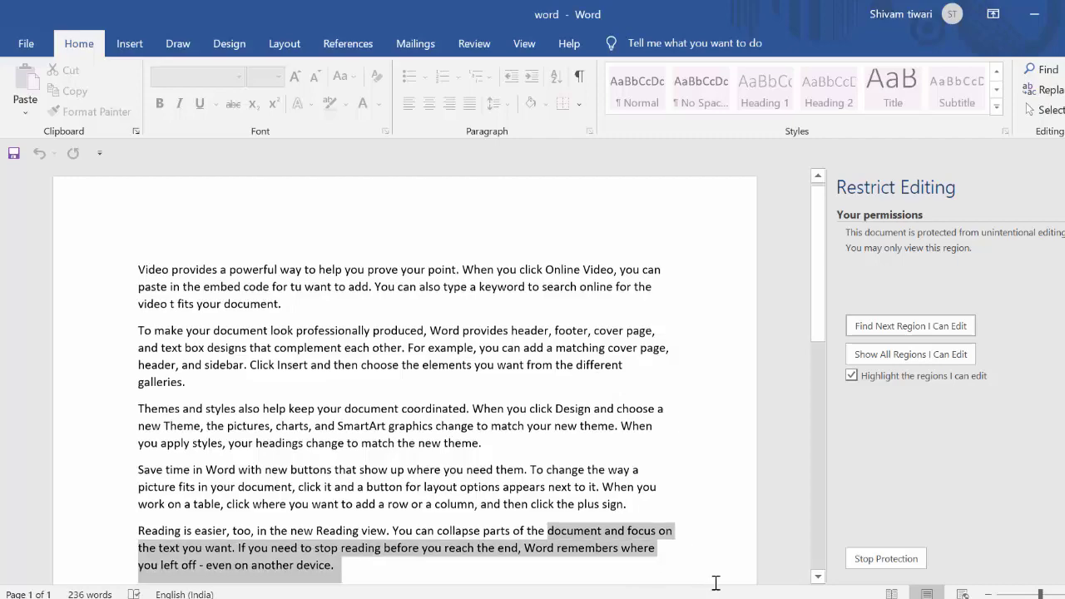
Stop protection by entering the document password in the Unprotect Document dialog
click(514, 505)
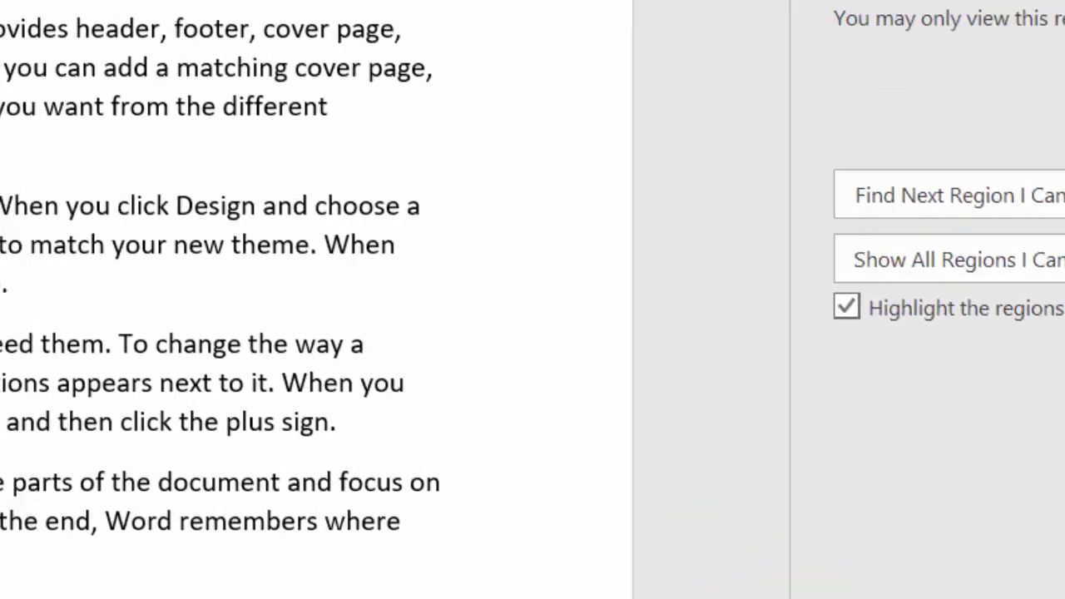
click(680, 537)
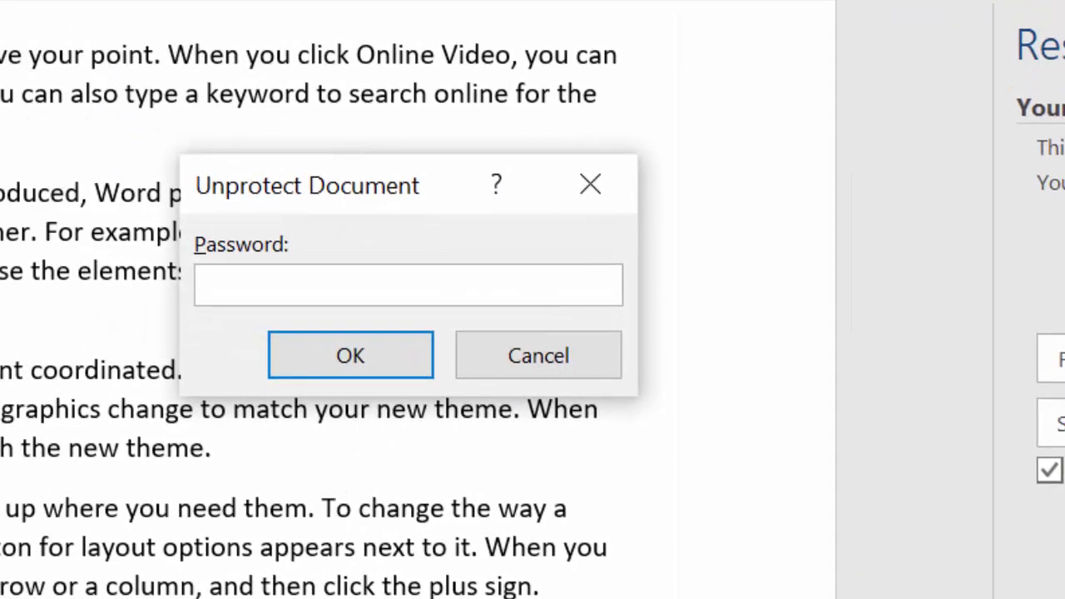
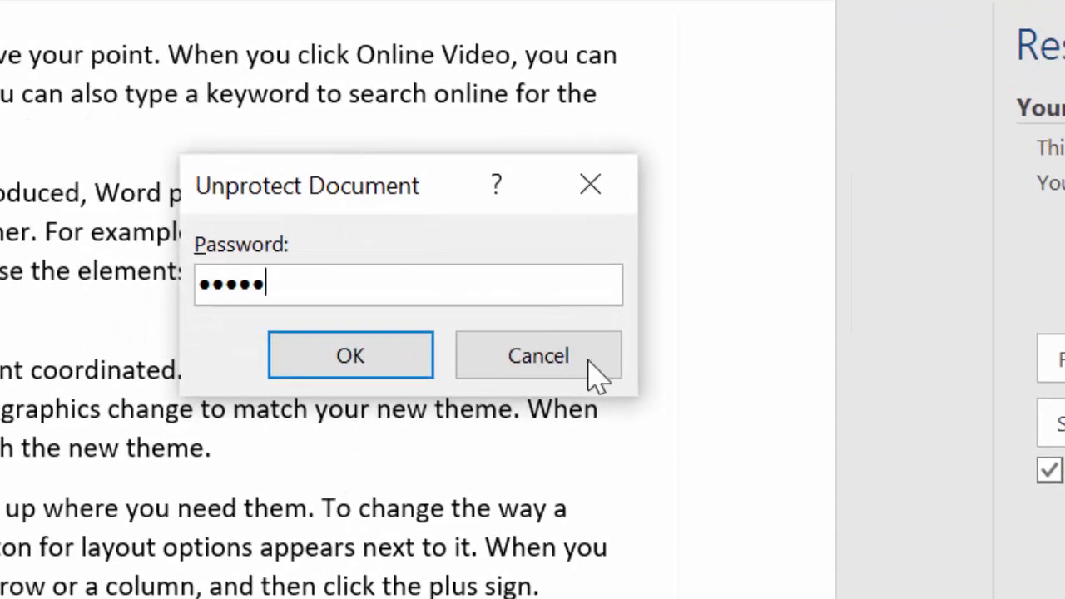
click(351, 358)
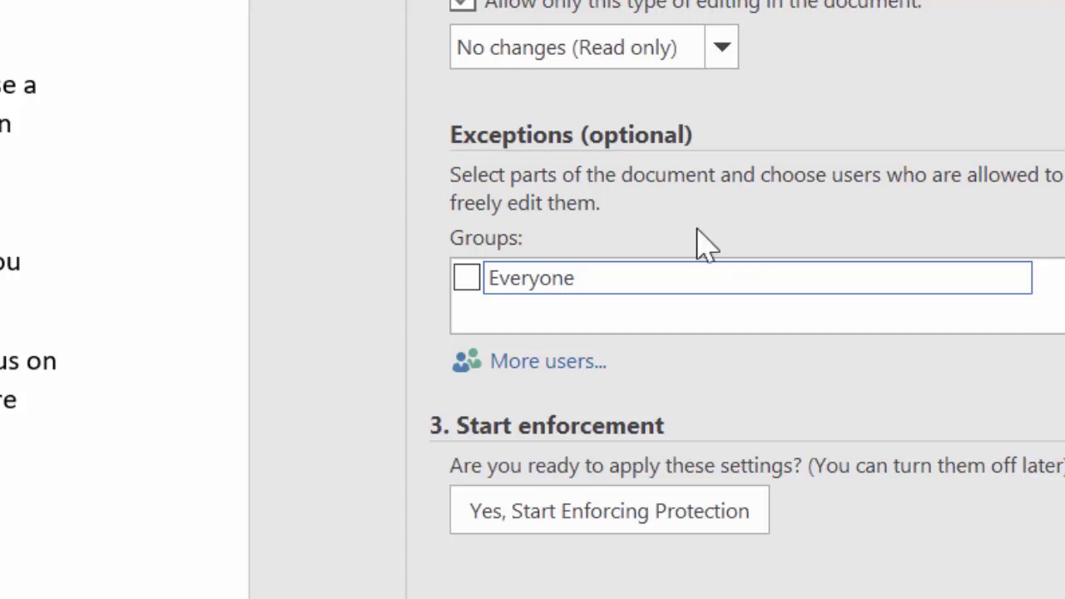
click(574, 364)
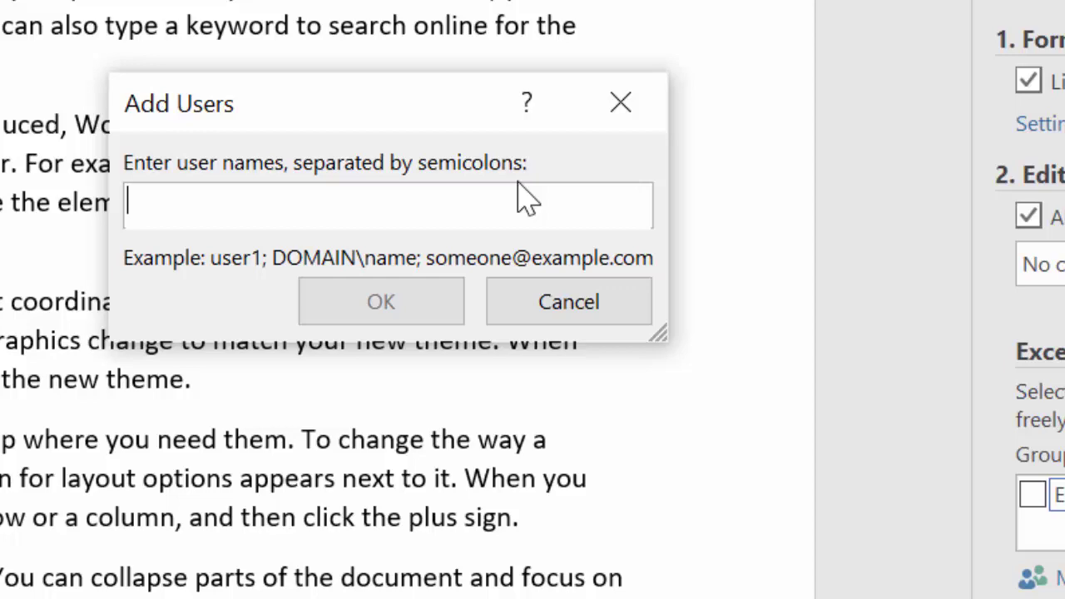
click(585, 127)
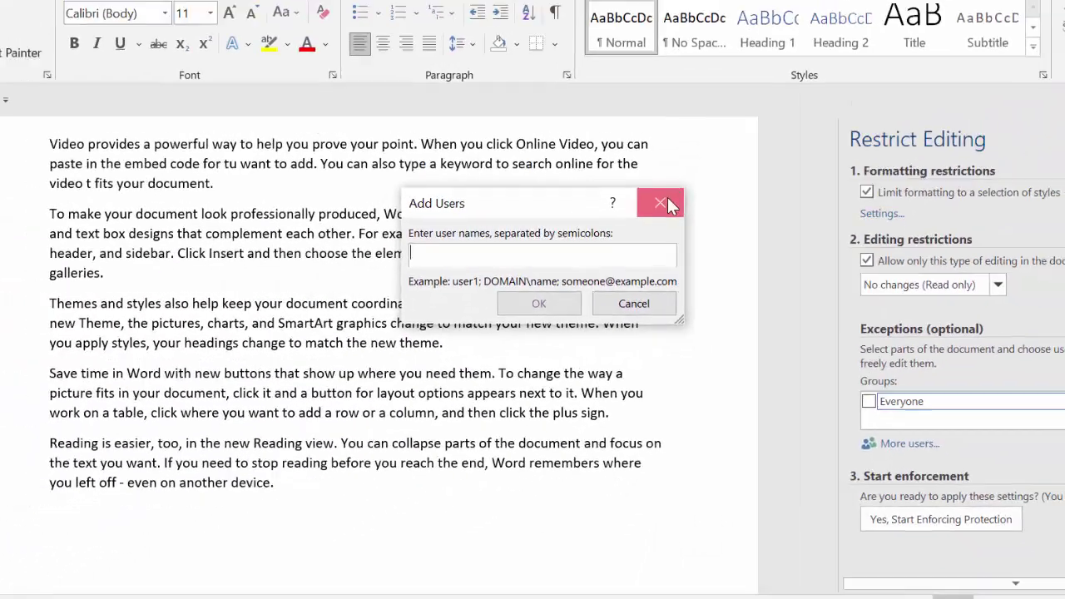
click(639, 151)
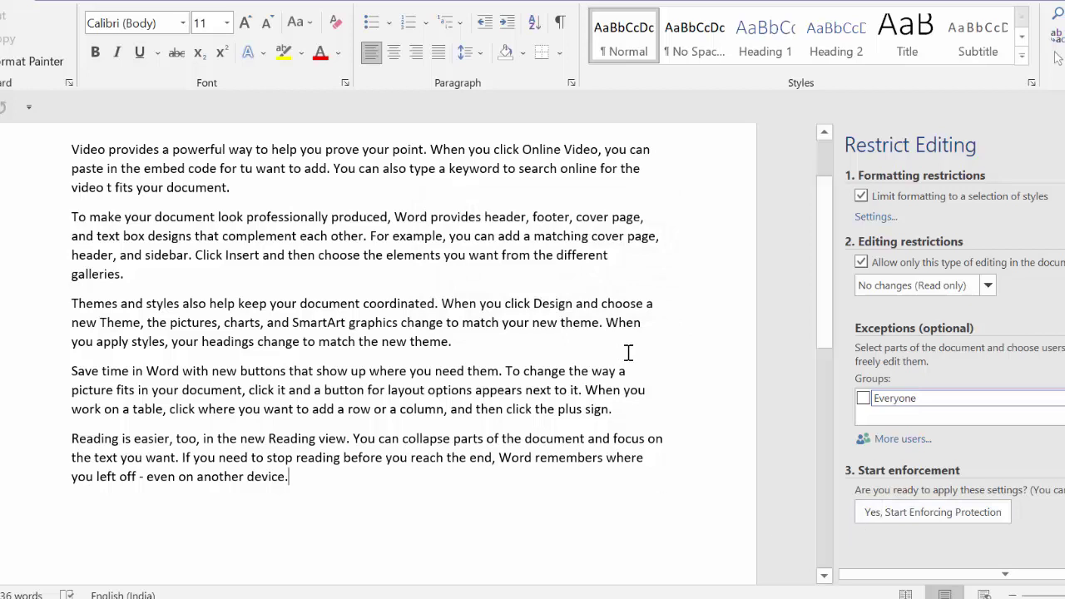
Trim the end of paragraph 3 so it ends with 'the new t'
key(BackSpace)
key(BackSpace)
key(BackSpace)
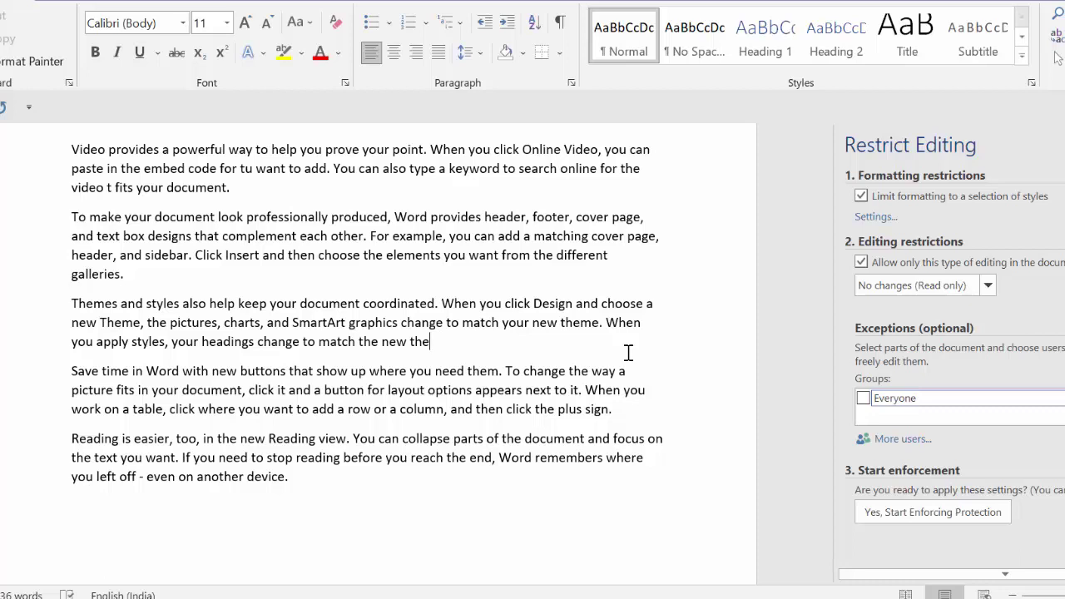
key(BackSpace)
key(BackSpace)
key(BackSpace)
text(t)
Re-enforce read-only protection by entering and confirming the password
click(956, 512)
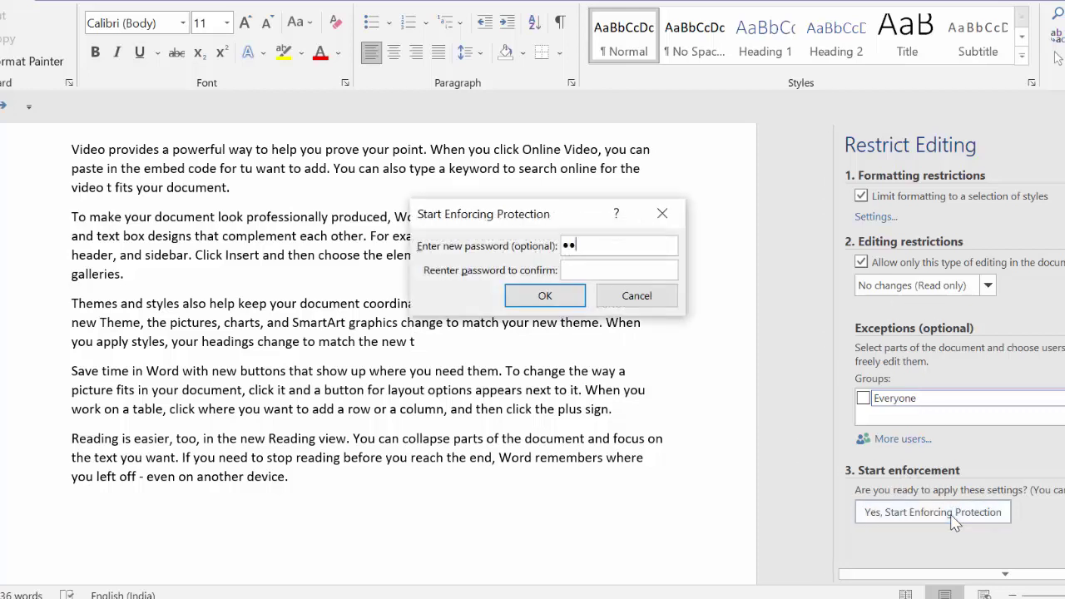
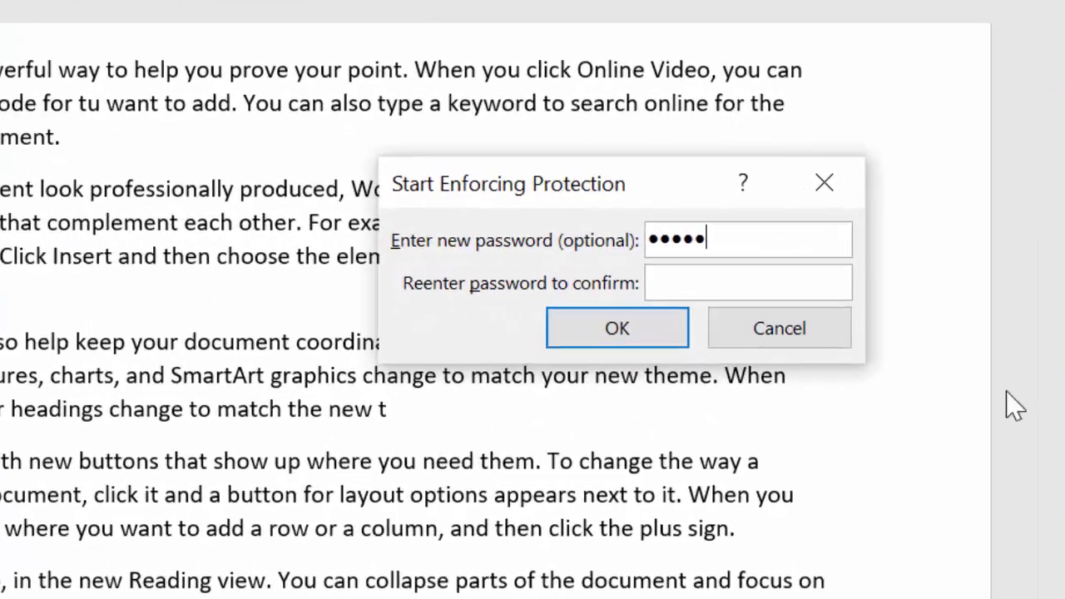
click(715, 289)
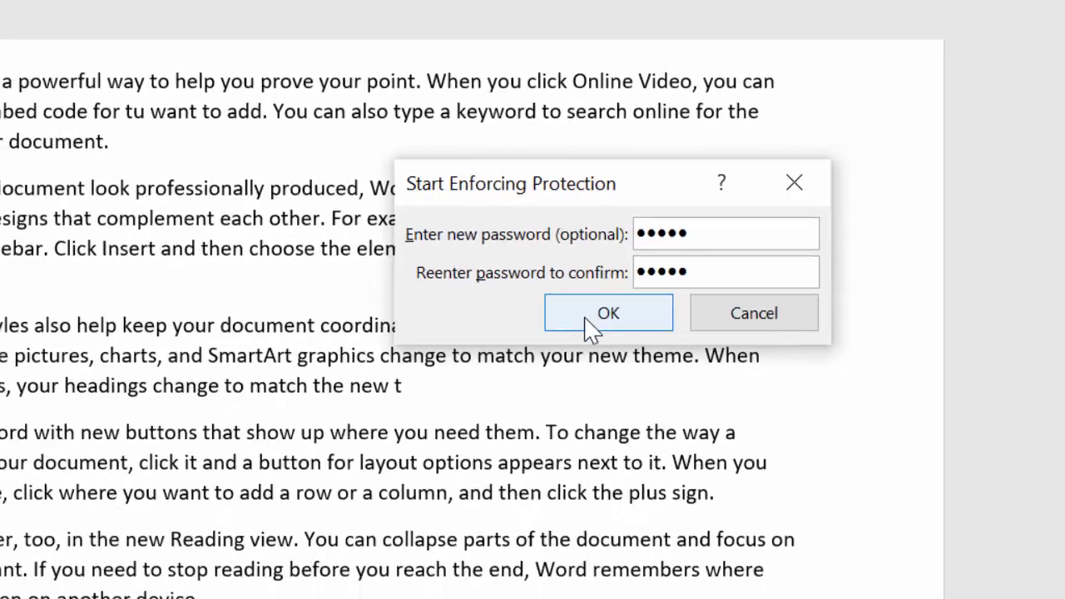
click(611, 328)
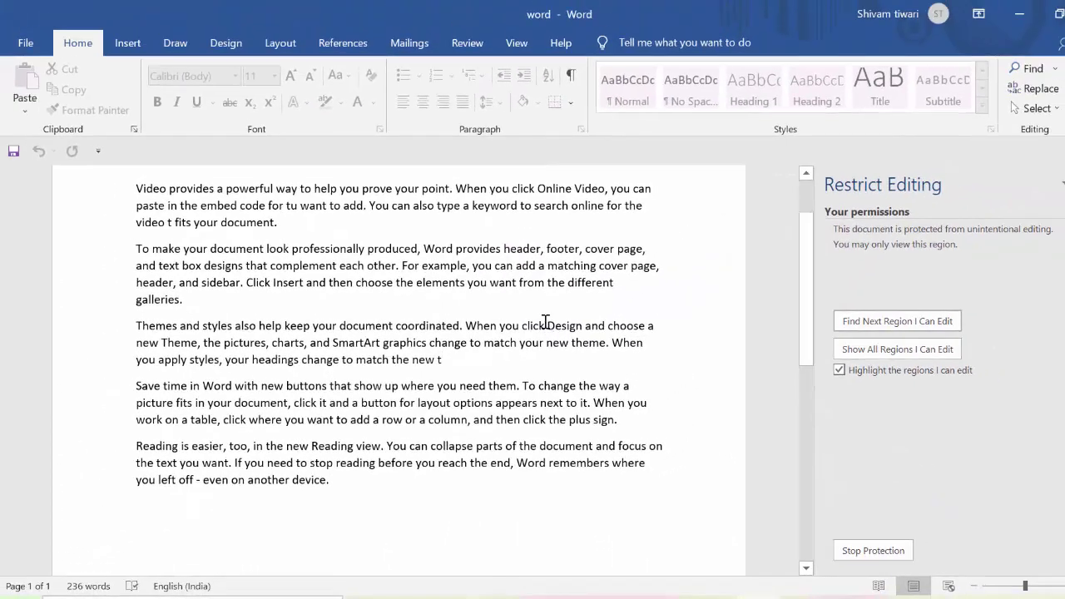
Save the protected document from the File menu
click(545, 323)
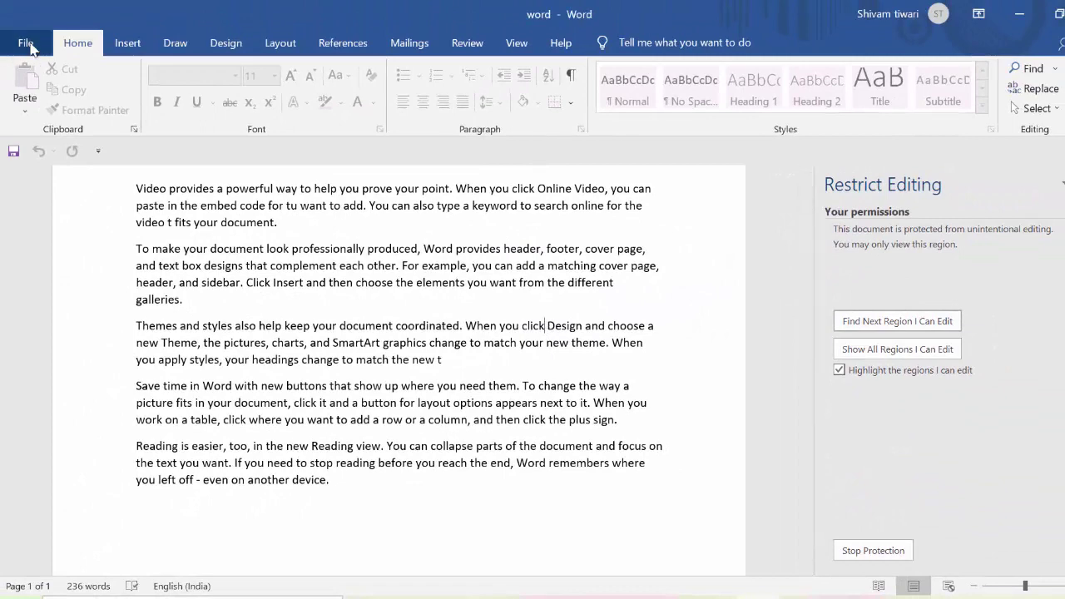
click(27, 40)
click(69, 249)
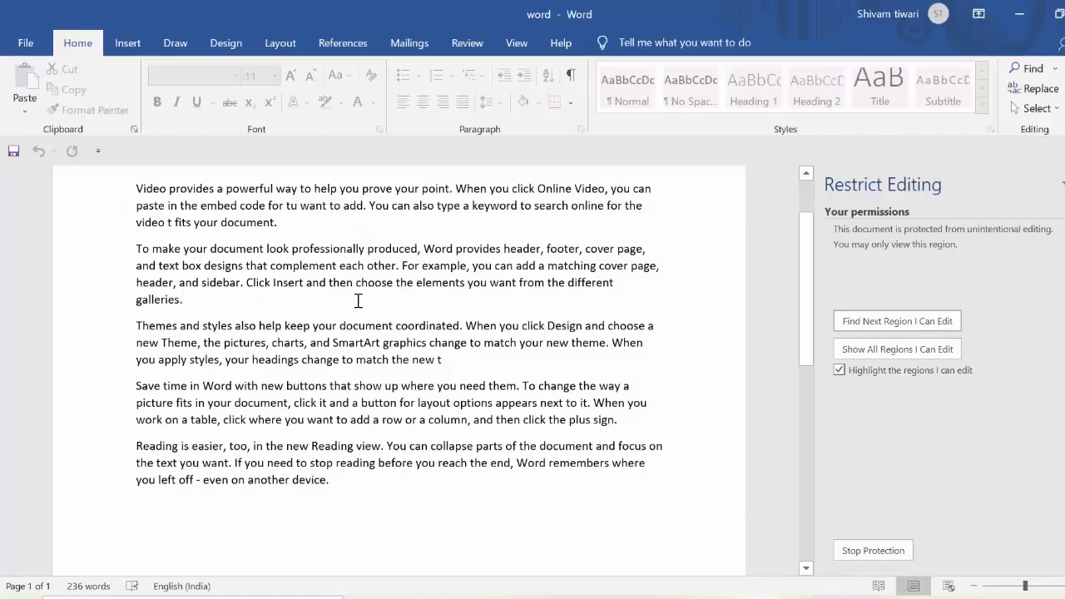
Confirm that typing is blocked and that cancelling Stop Protection without a password leaves it enforced
key(BackSpace)
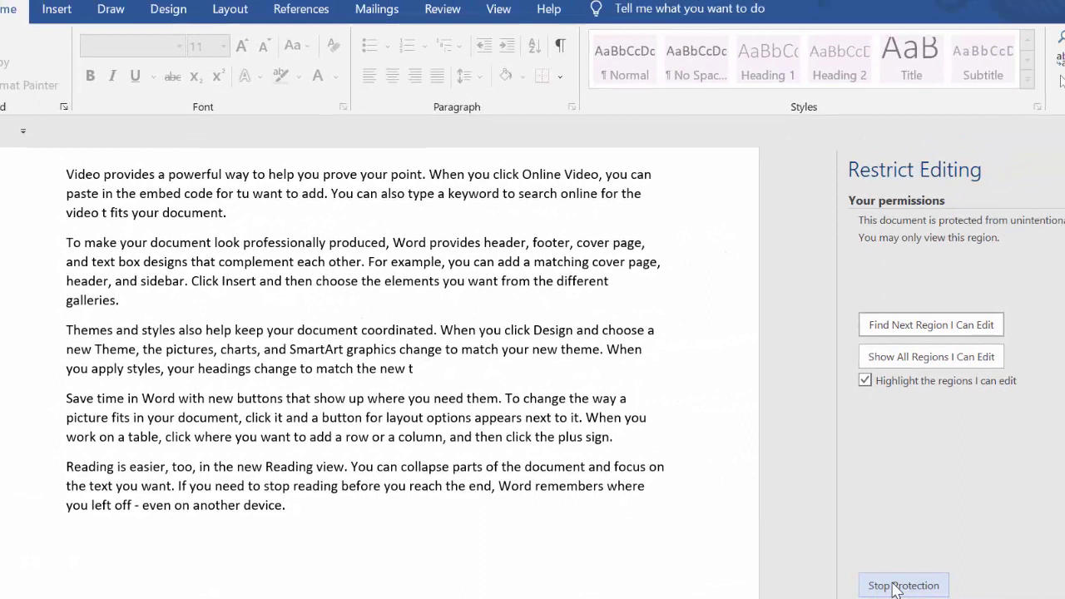
click(894, 586)
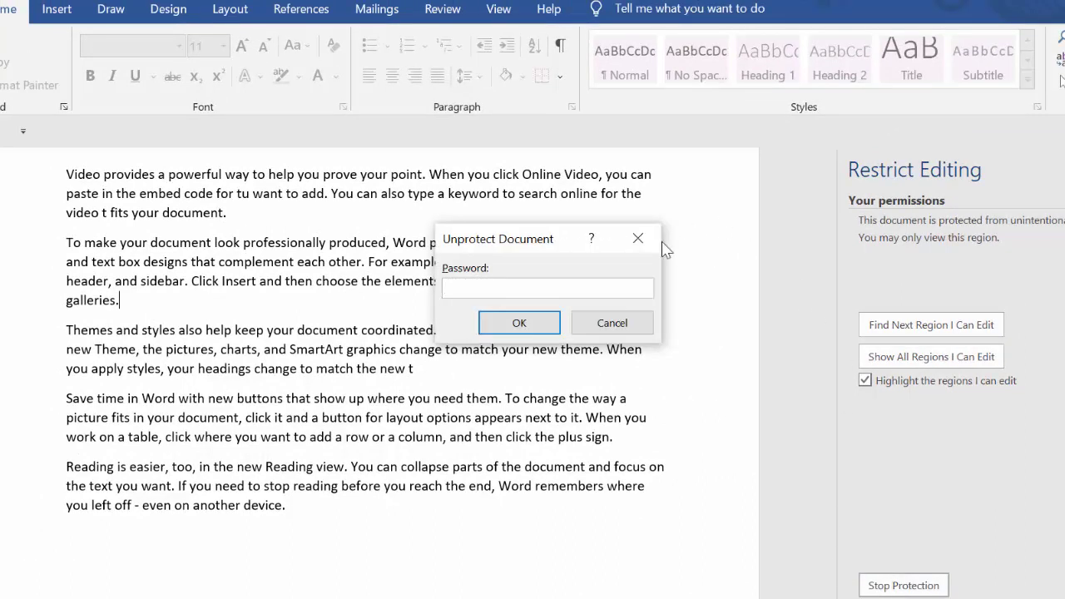
click(638, 239)
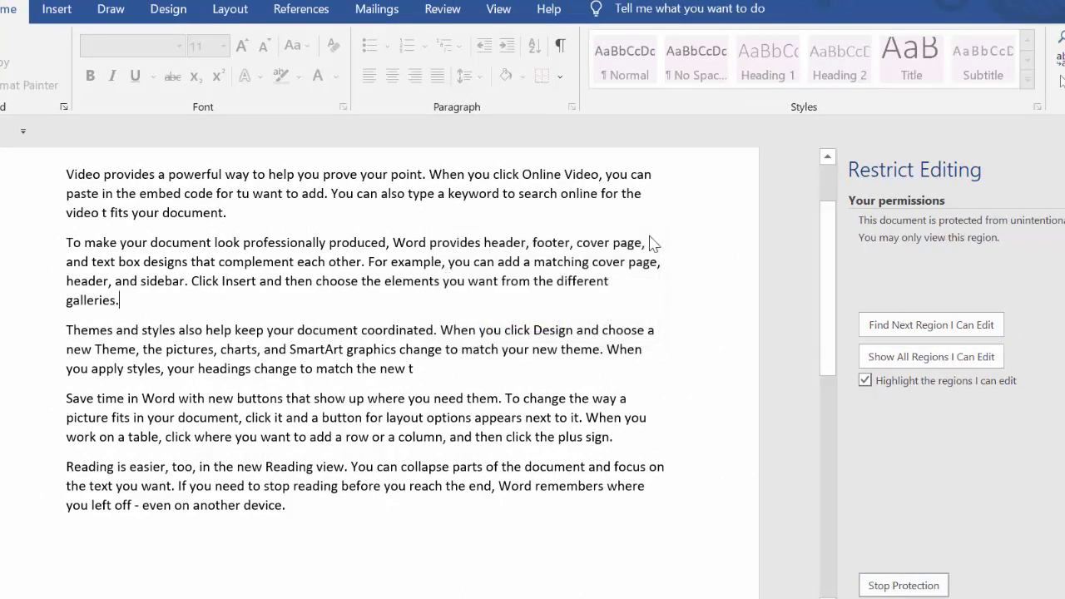